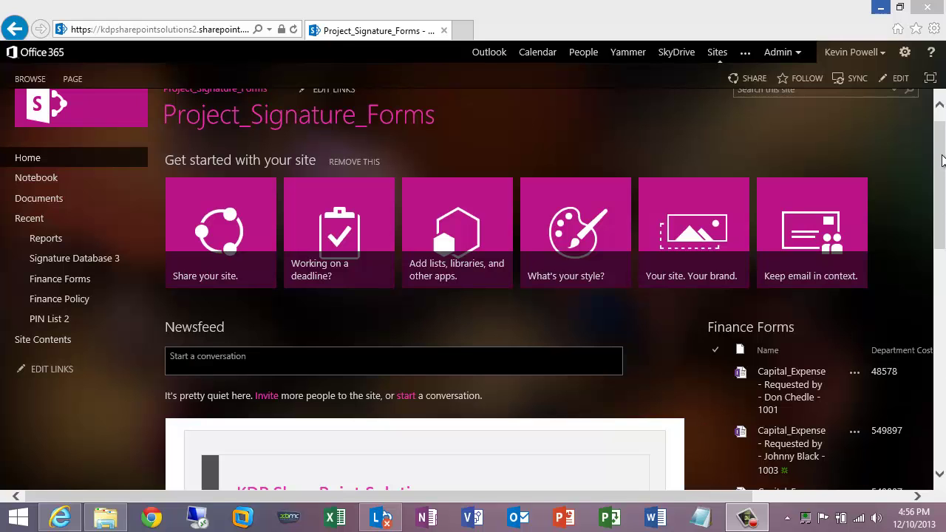
Step: Start a new Equipment Expense Form from the CapExFormv22 template in Finance Forms
mouse_move(941, 161)
mouse_down()
mouse_move(929, 281)
mouse_move(941, 147)
mouse_up()
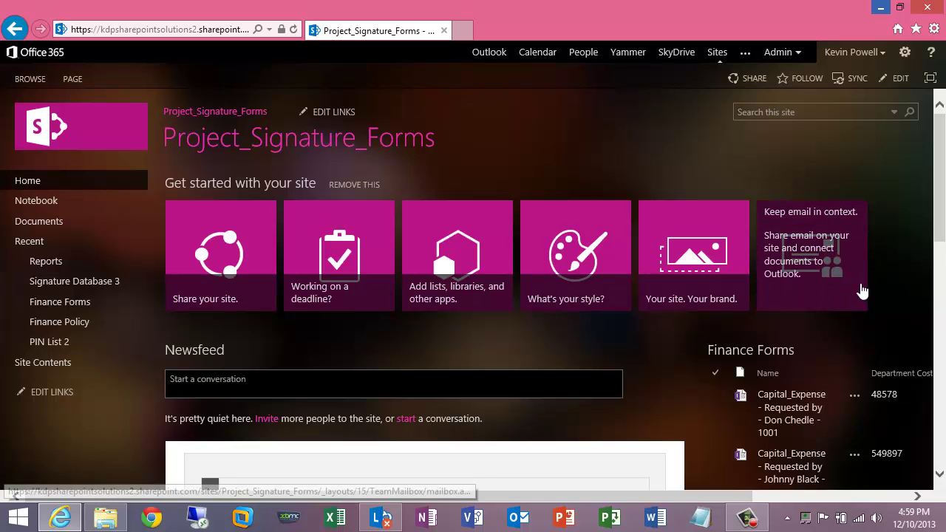
click(853, 412)
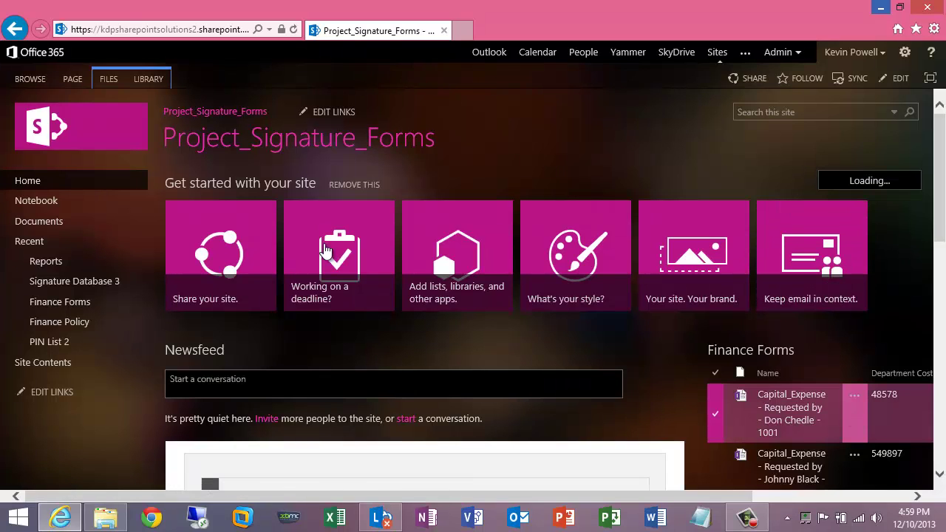
click(108, 79)
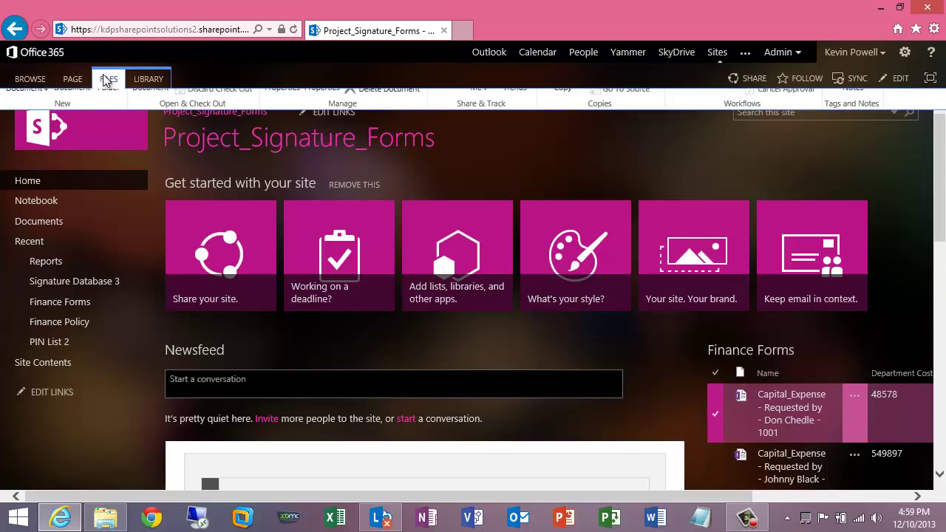
click(27, 129)
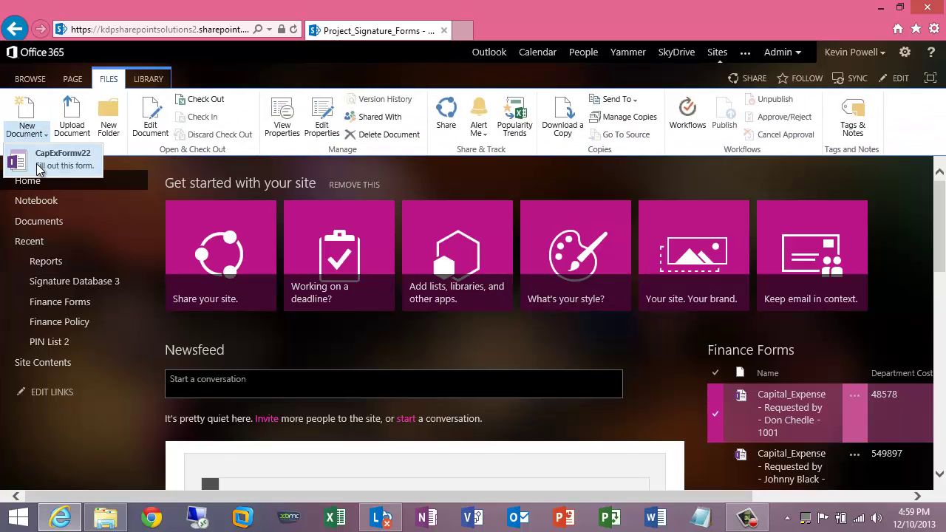
click(39, 164)
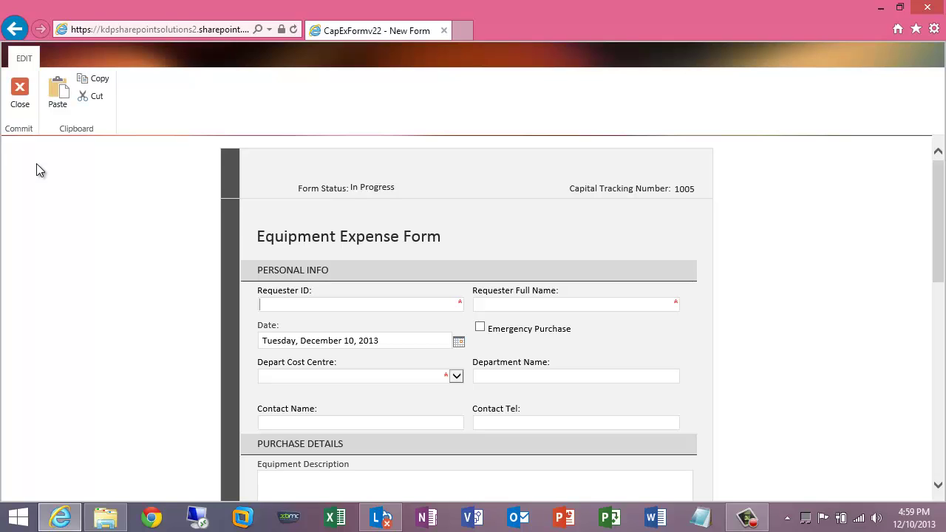
Step: Fill in the requester ID and the requester's full name on the form
drag(942, 201, 942, 226)
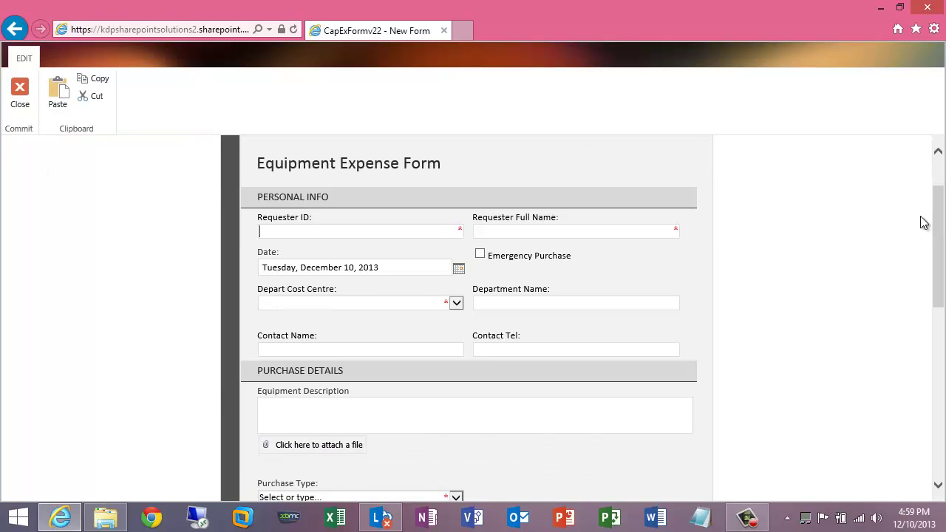
click(317, 233)
text(4)
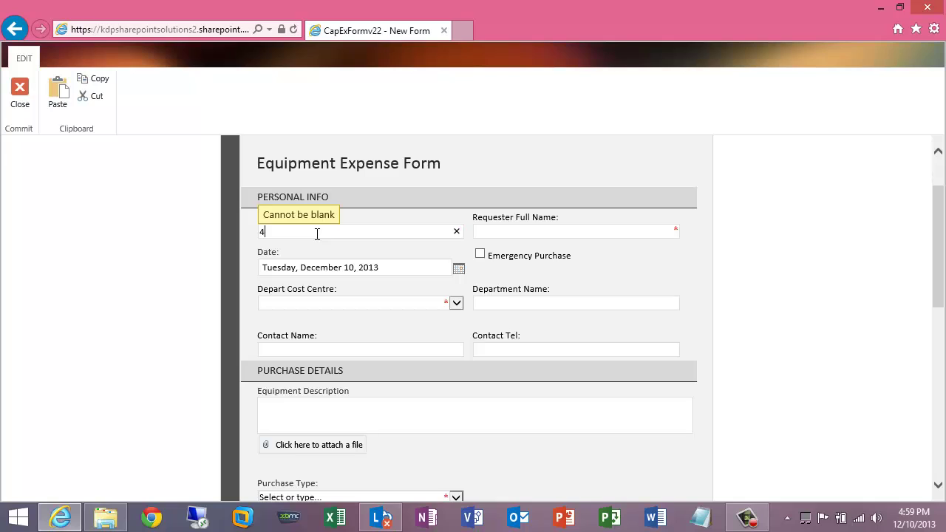
text(95867)
key(Tab)
text(K)
key(BackSpace)
click(457, 303)
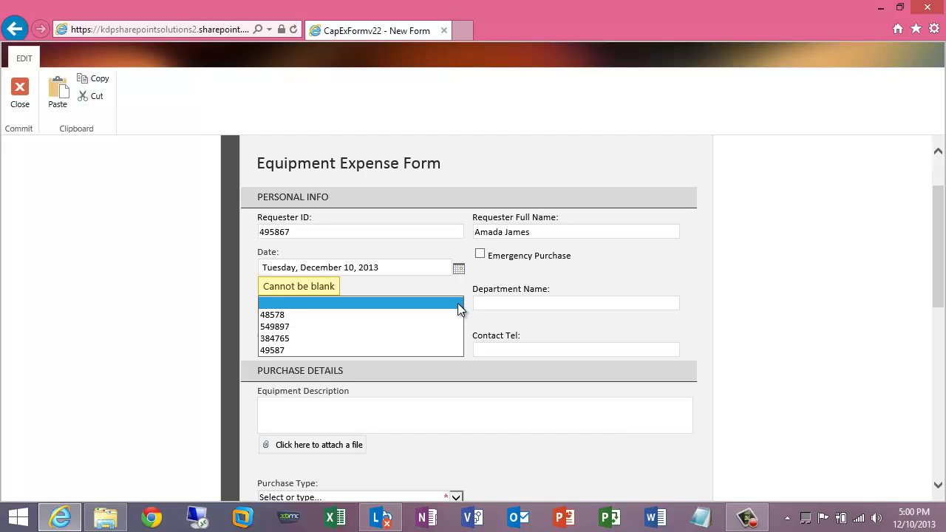
Step: Close the unfinished form and confirm Yes to discard it without saving
click(127, 240)
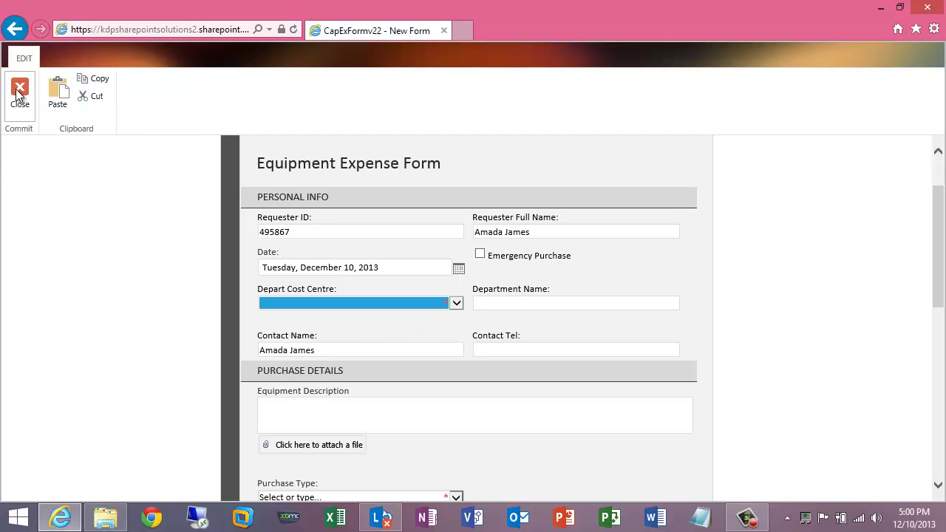
click(19, 91)
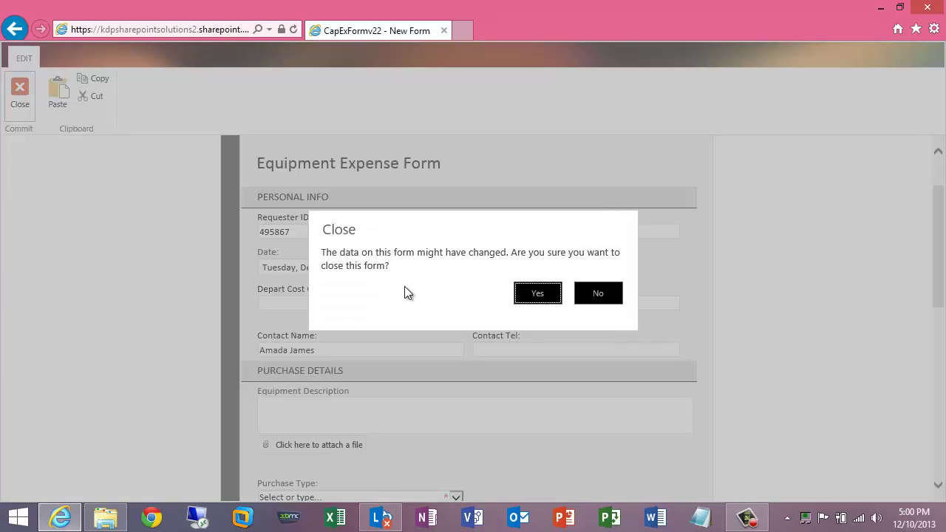
click(541, 295)
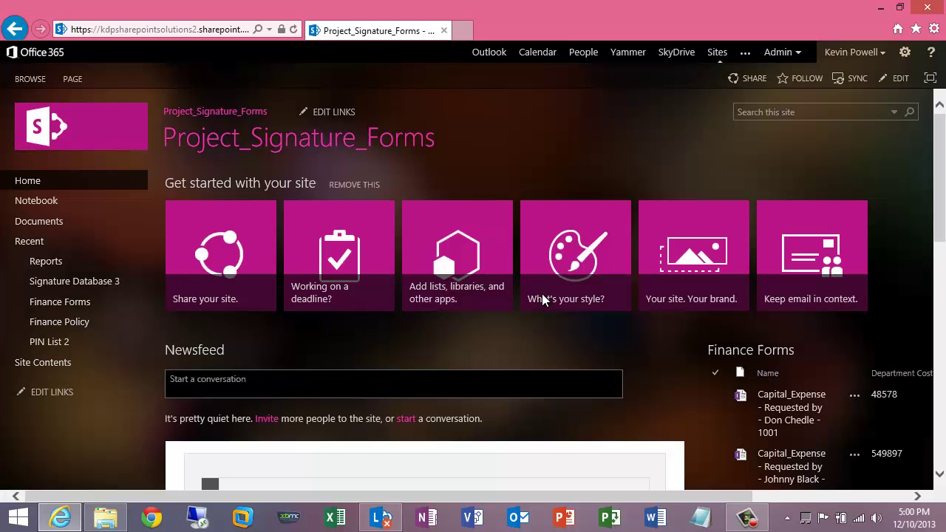
click(904, 53)
click(847, 180)
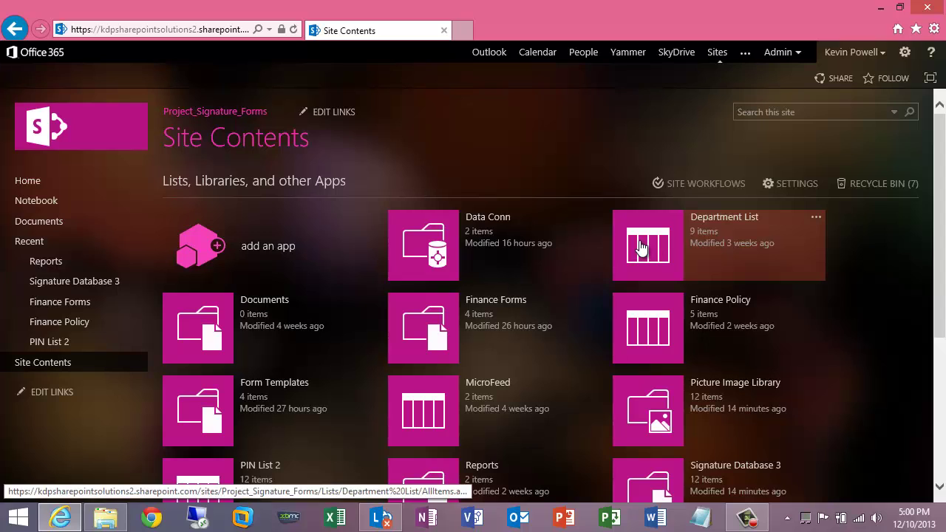
click(641, 245)
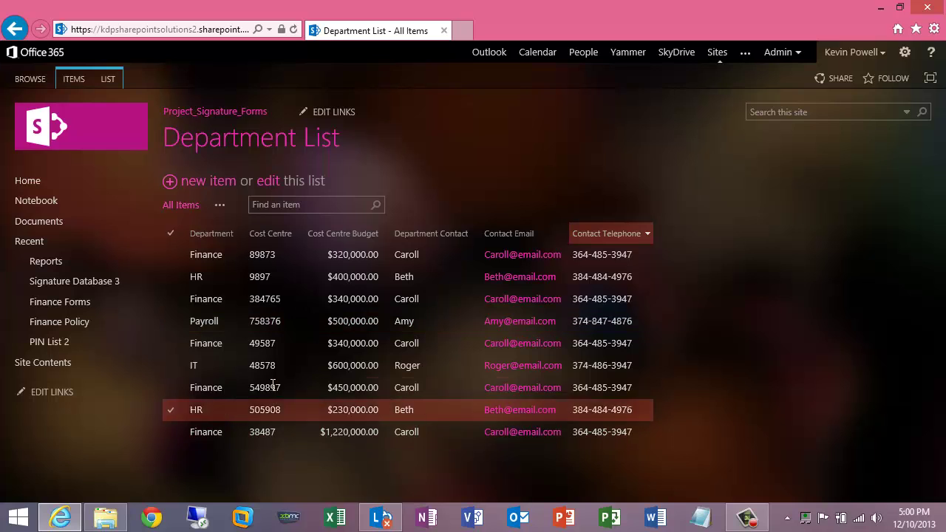
click(12, 30)
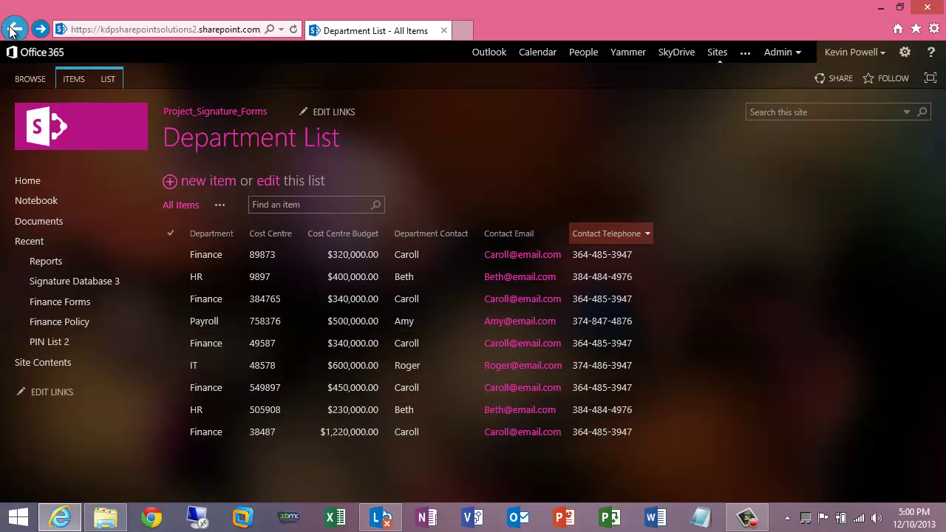
click(654, 330)
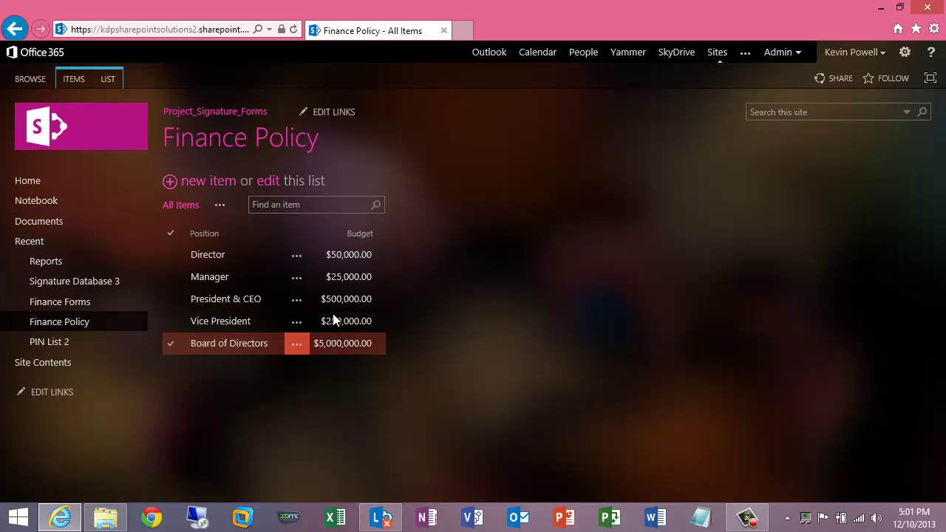
click(14, 29)
click(15, 29)
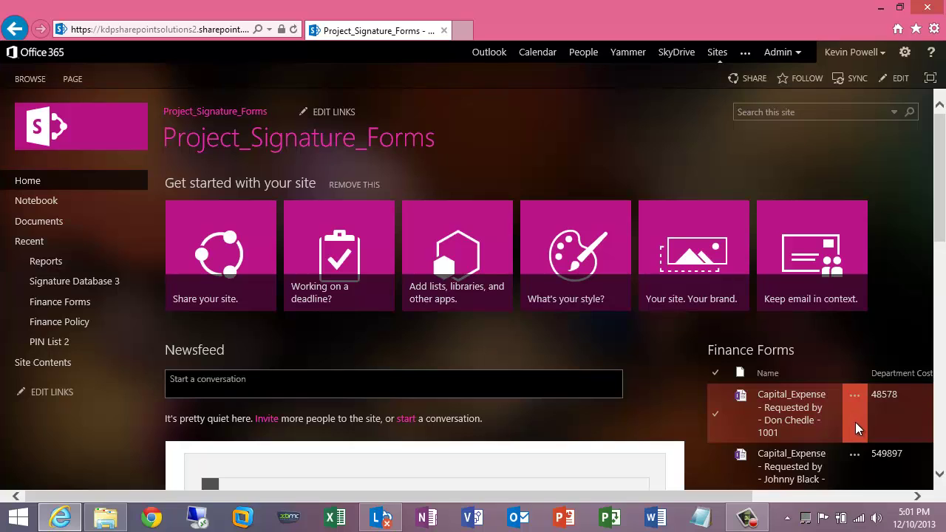
Step: Create a new expense form from the CapExForm22 template in Finance Forms
click(855, 422)
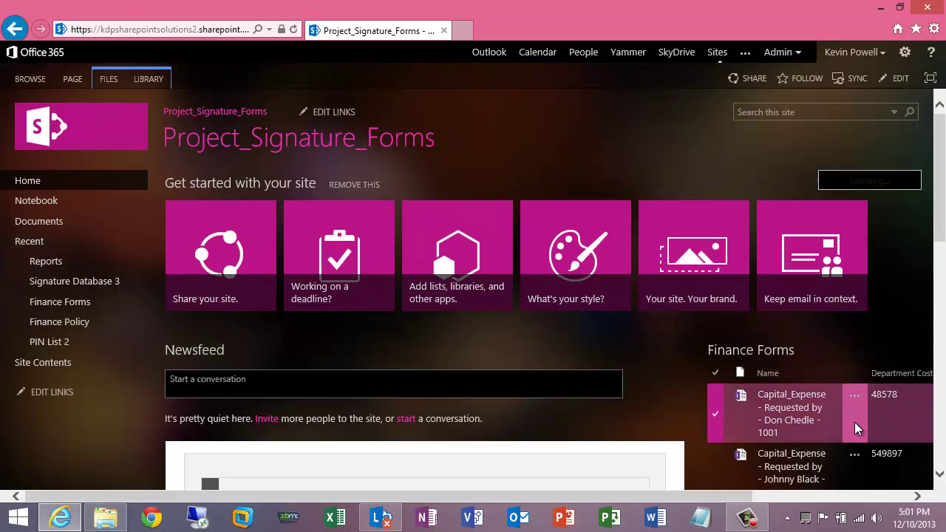
click(109, 80)
click(26, 130)
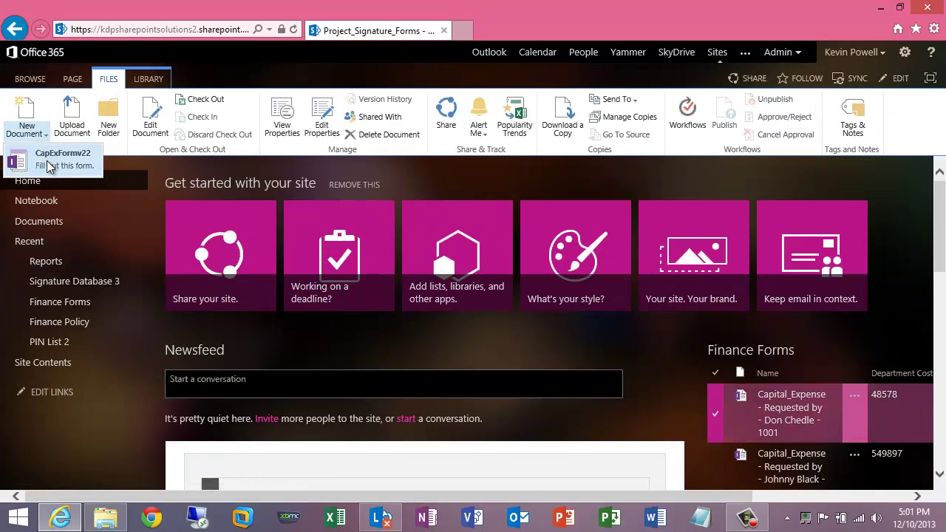
click(49, 158)
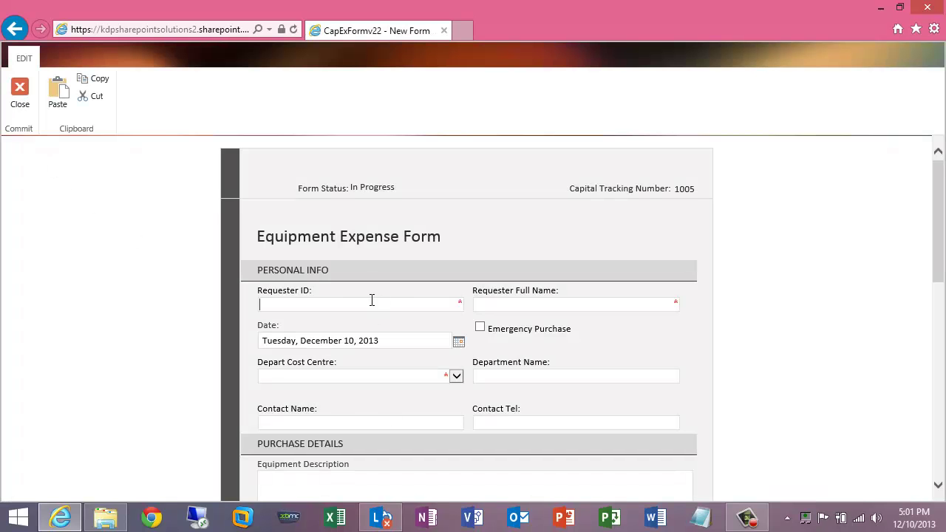
Step: Enter the requester ID and pick the requester's full name from the autocomplete suggestion
text(95867)
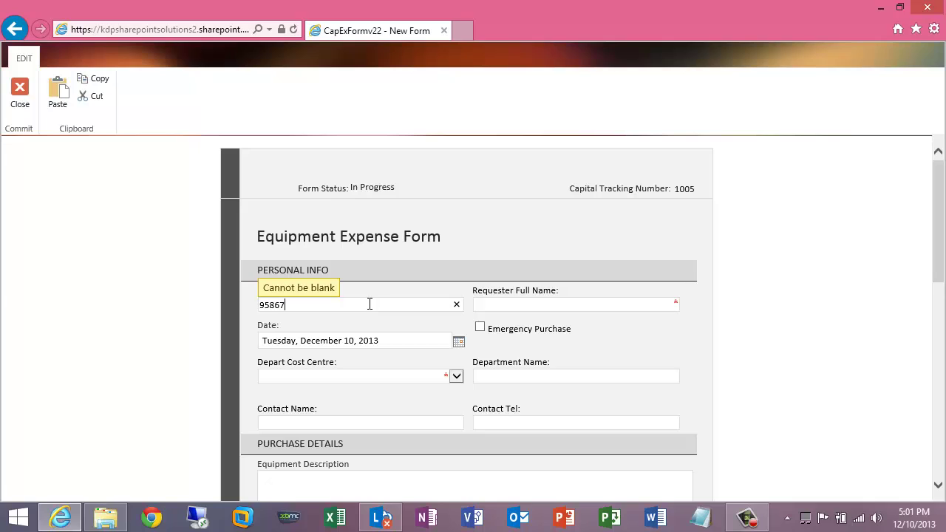
key(Tab)
text(A)
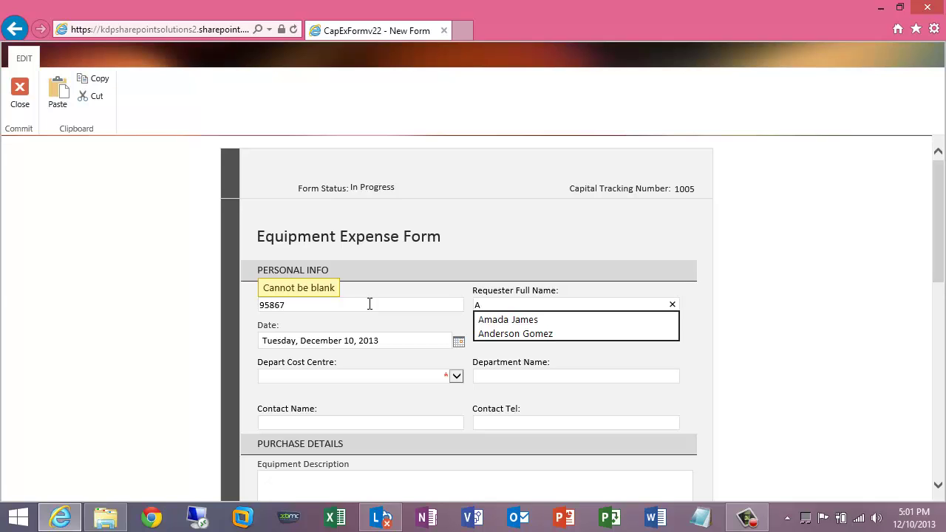
key(Down)
key(Return)
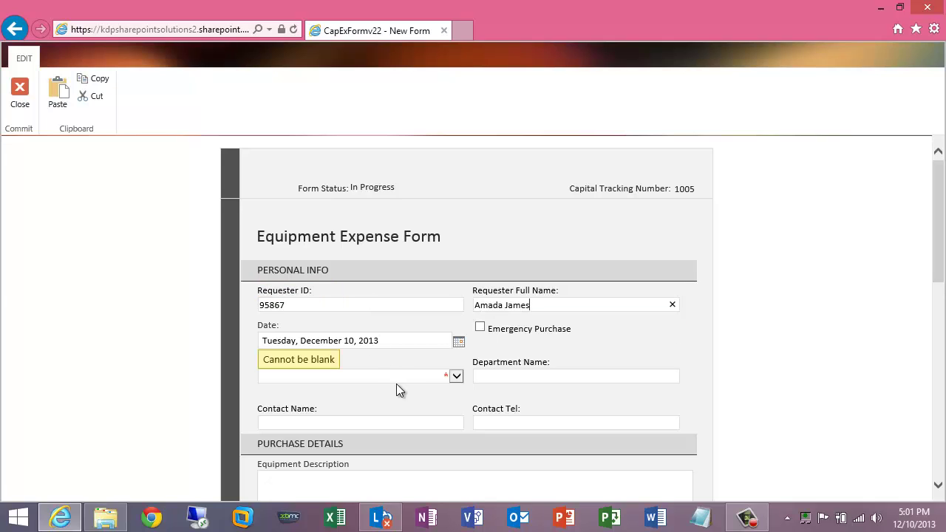
click(402, 381)
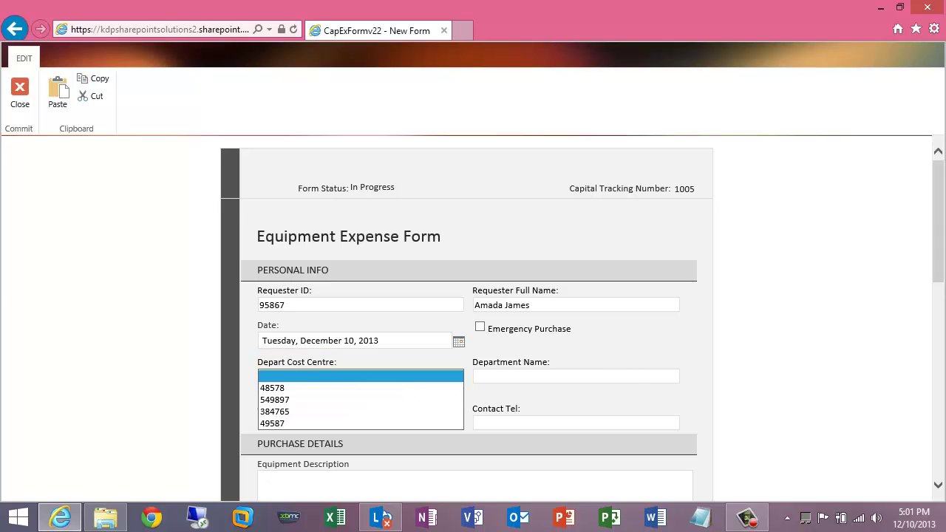
Step: Choose cost centre 549897 so the department becomes Finance
drag(934, 206, 935, 249)
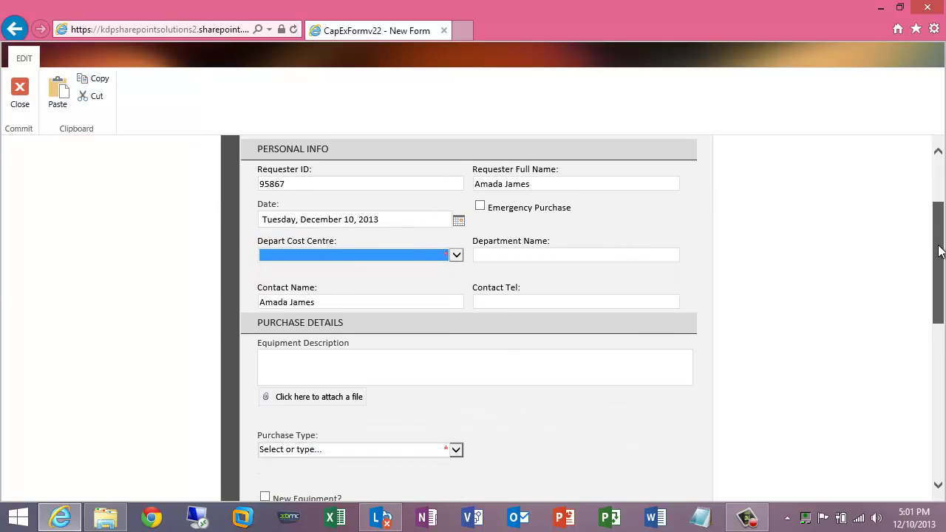
click(456, 255)
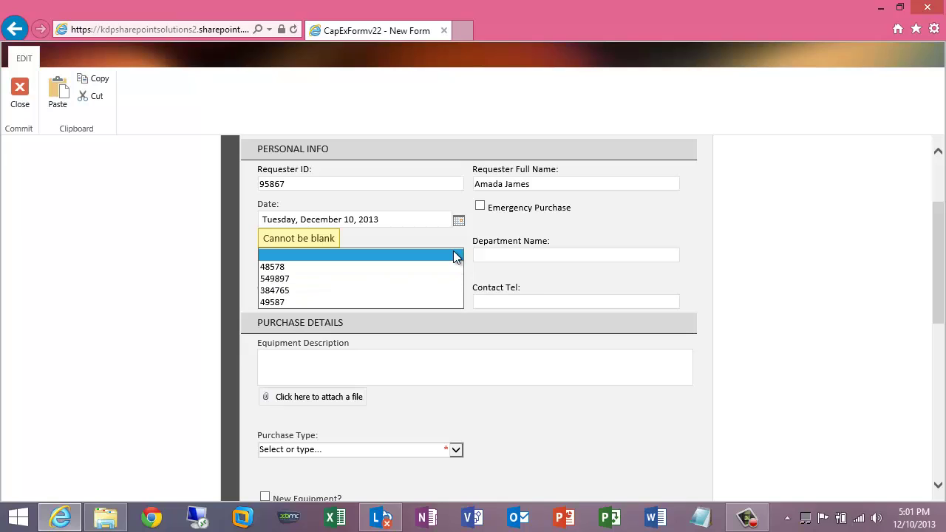
click(380, 277)
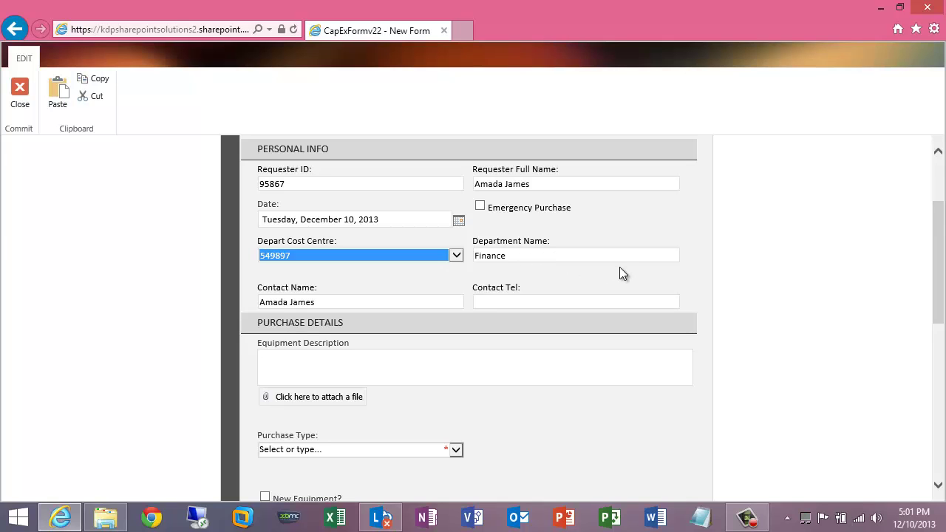
Step: Set Purchase Type to IT Equipment and enter a quantity of 34
drag(936, 266, 940, 331)
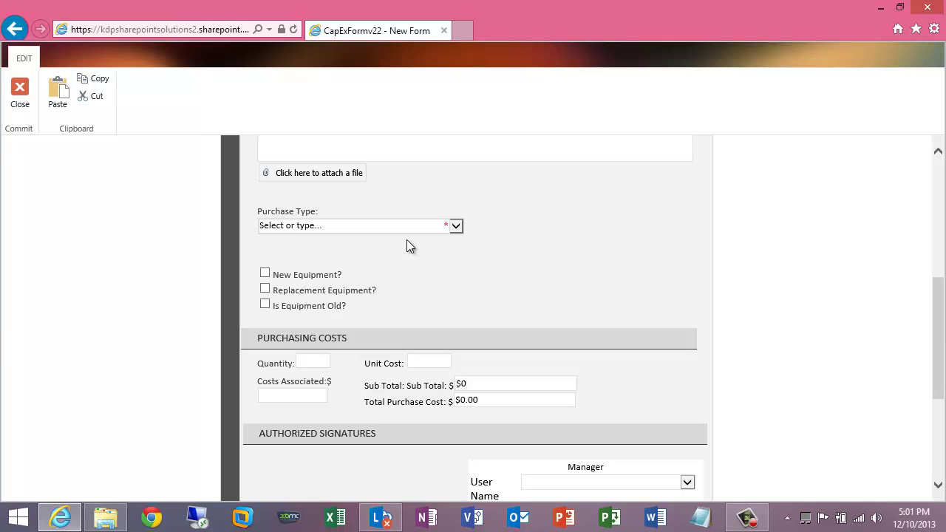
click(457, 229)
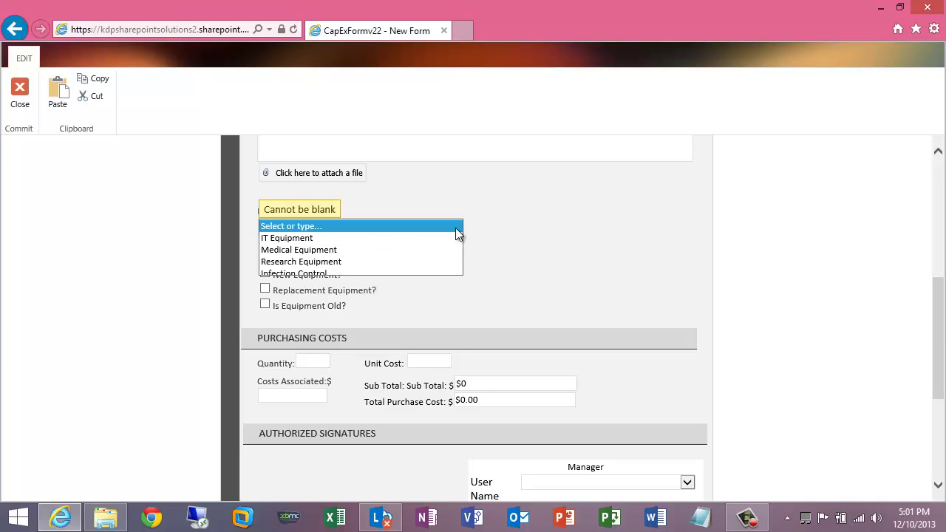
click(400, 240)
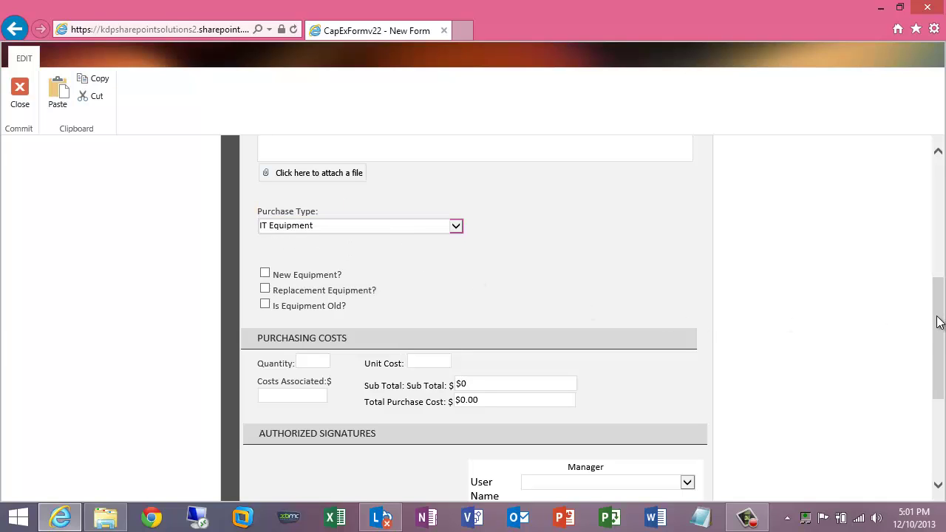
drag(938, 324, 939, 362)
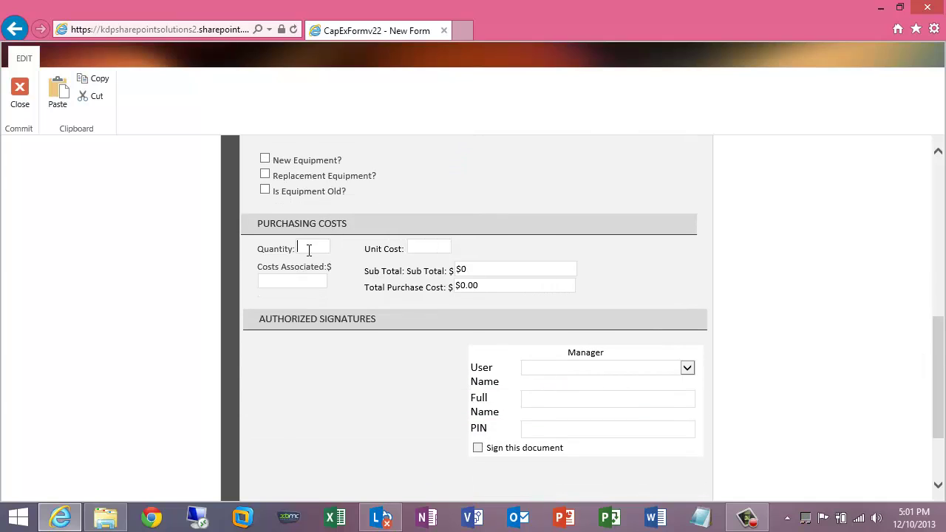
text(34)
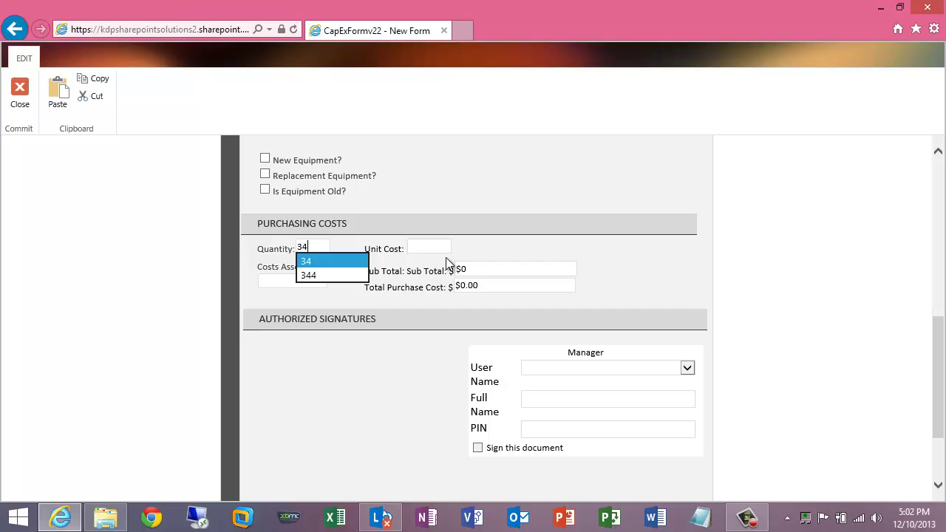
Step: Enter a unit cost of 23, making the sub total and total $782
click(439, 248)
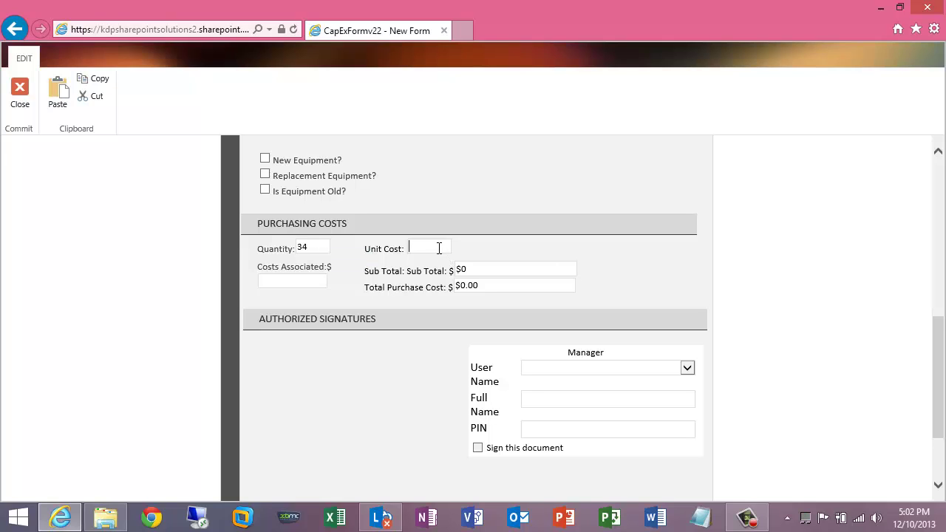
text(23)
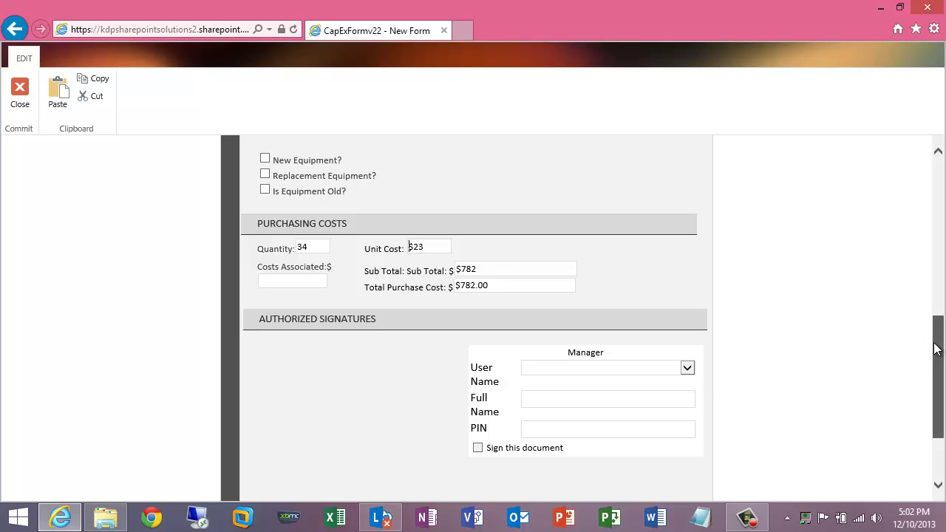
scroll(934, 348, up, 5)
scroll(938, 347, down, 4)
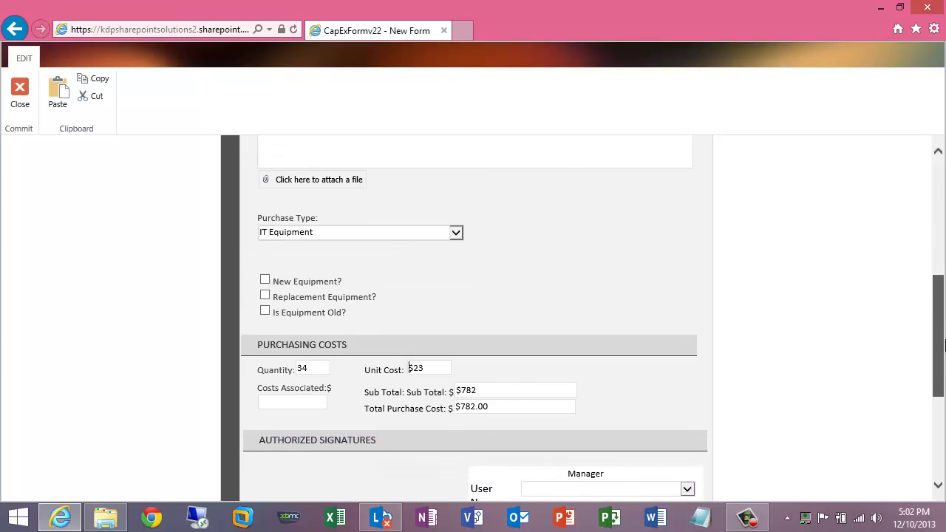
scroll(938, 347, down, 3)
scroll(813, 361, up, 2)
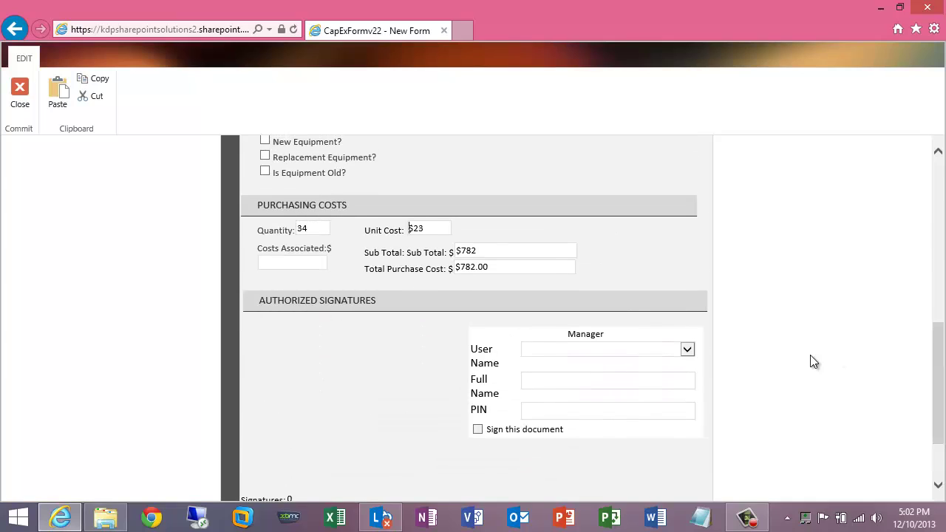
Step: Choose the listed Manager approver in the Authorized Signatures section
click(686, 350)
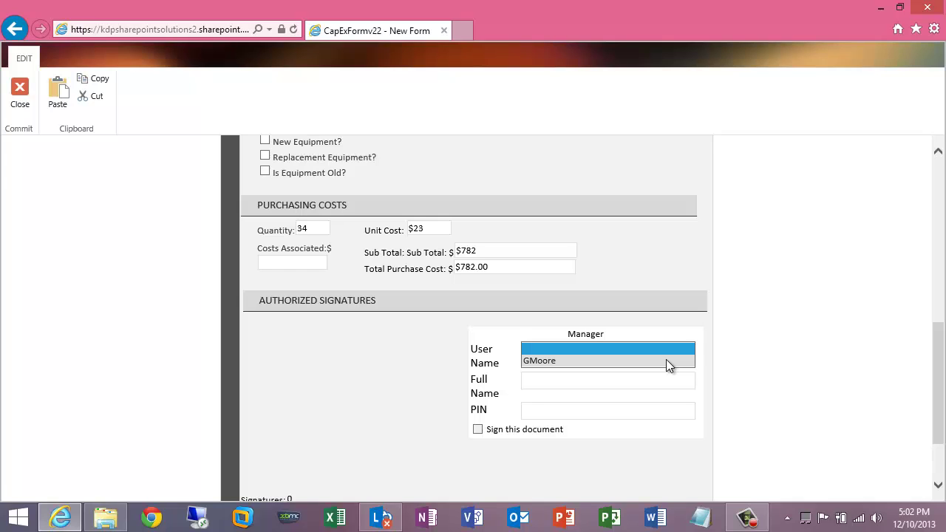
click(666, 361)
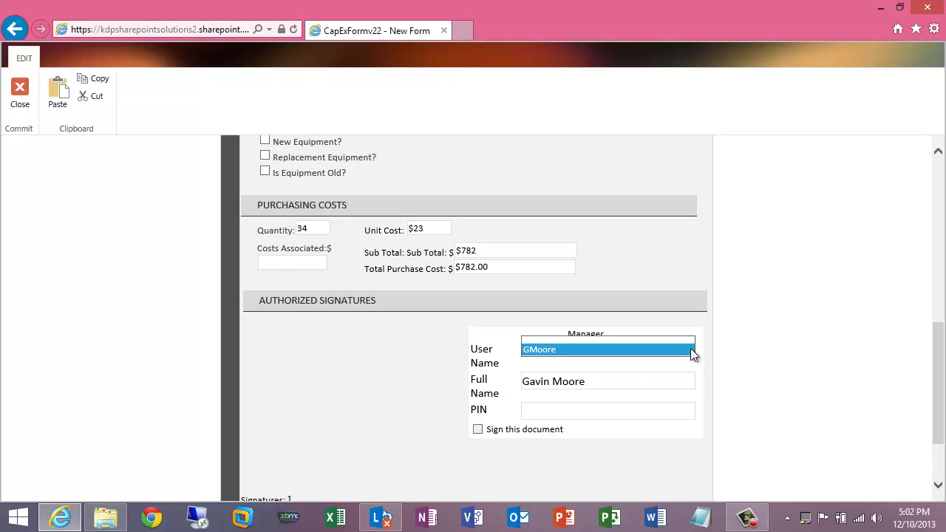
scroll(686, 344, up, 1)
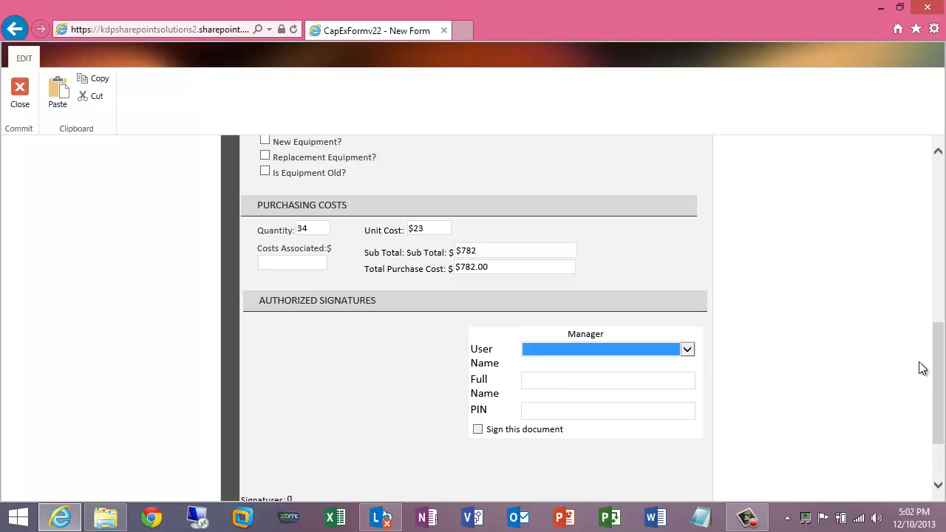
Step: Change quantity to 344 and unit cost to $234, recalculating the total to $80,496.00
click(431, 227)
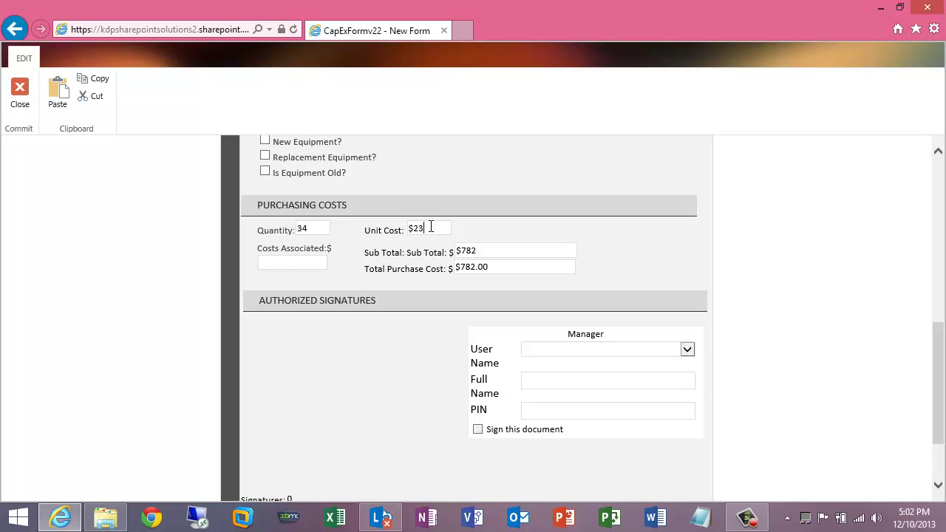
click(322, 229)
text(4)
click(431, 229)
text(45)
key(BackSpace)
click(475, 227)
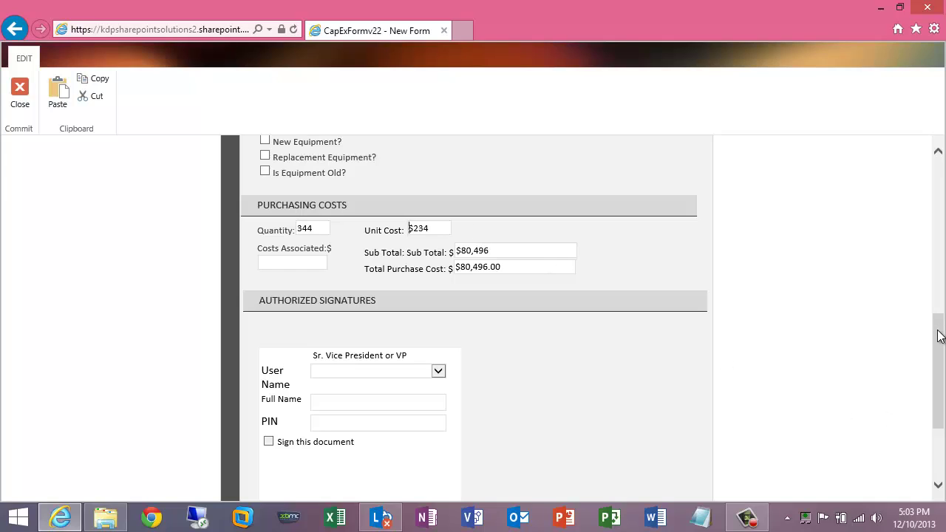
drag(939, 336, 938, 348)
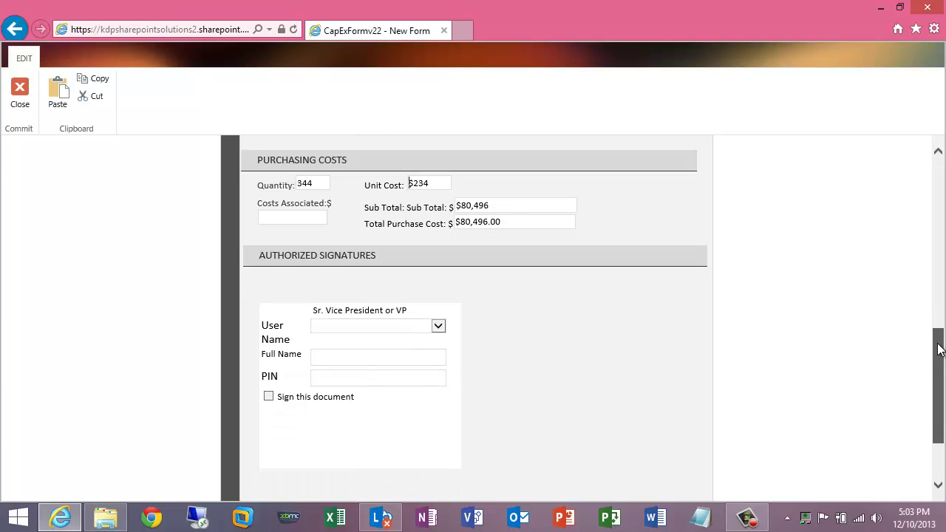
Step: Dismiss the Sr. Vice President approver list and start retyping the unit cost toward 233
click(438, 332)
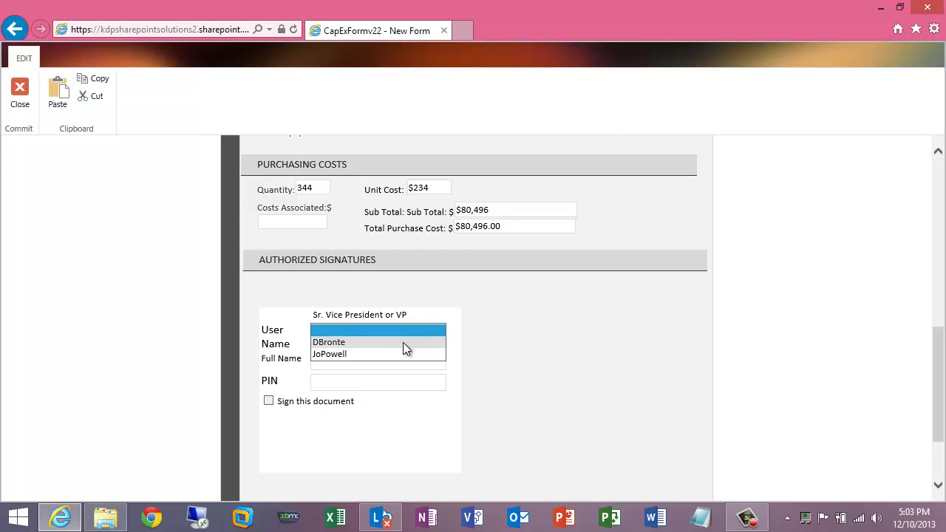
click(416, 270)
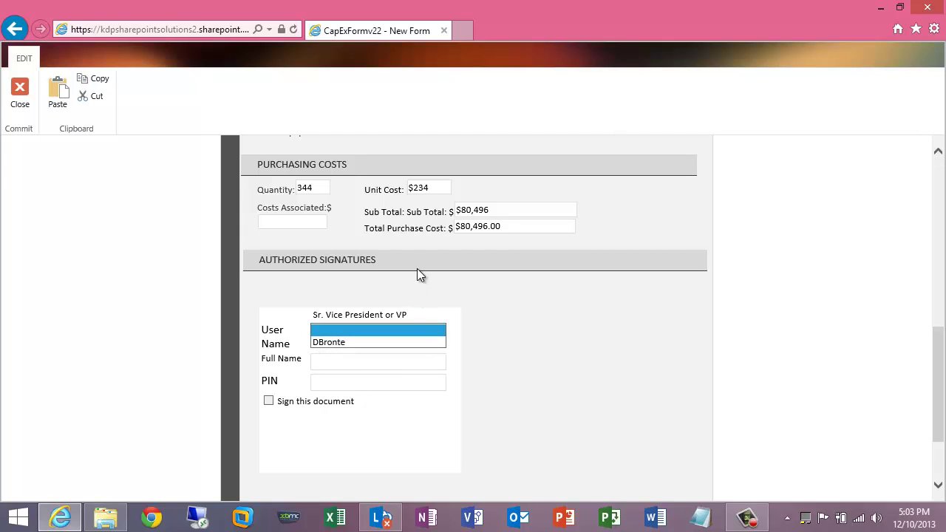
click(434, 187)
key(BackSpace)
key(BackSpace)
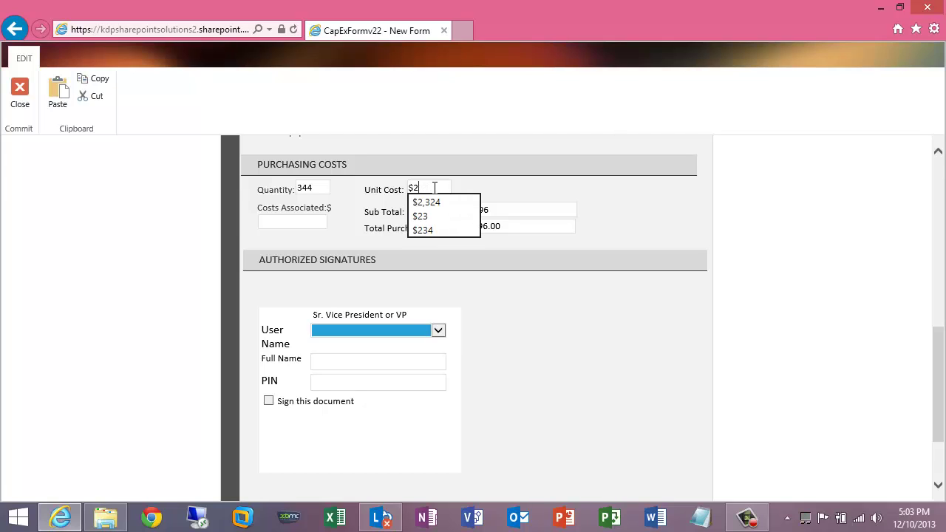
text(3)
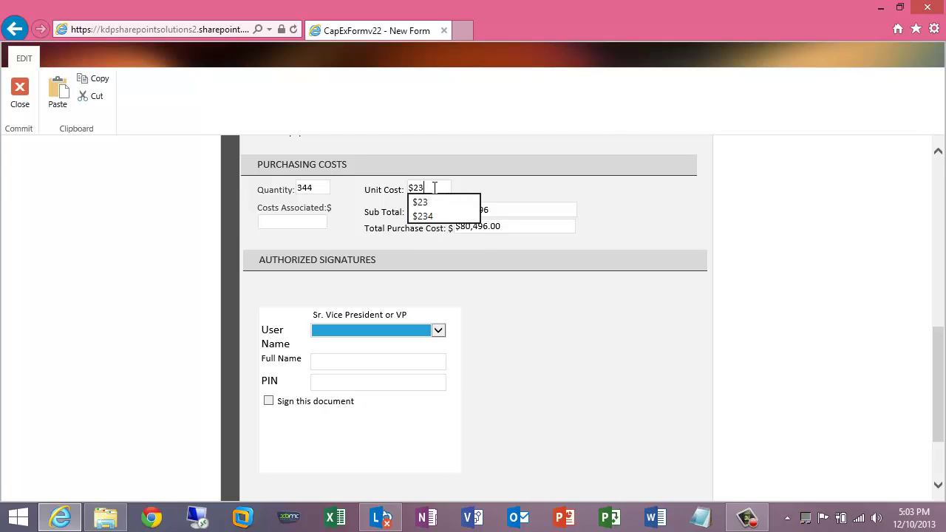
text(3)
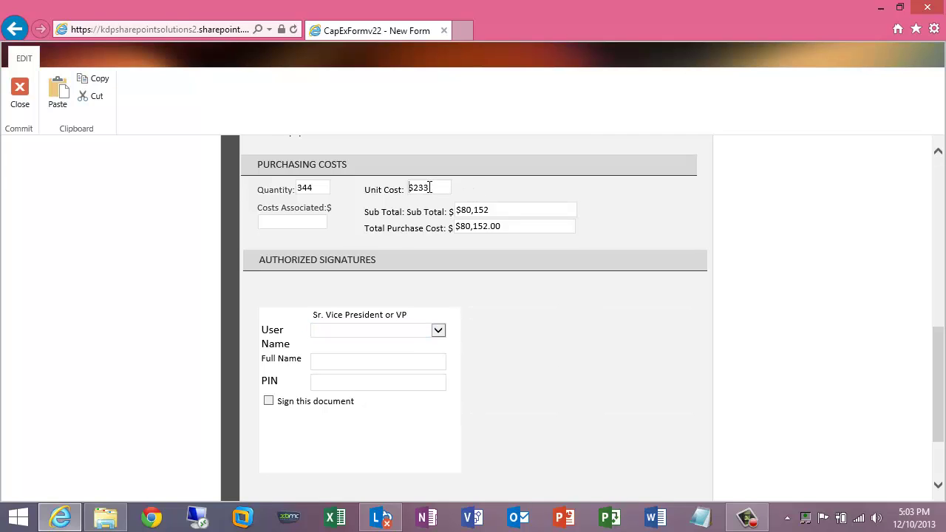
Step: Set quantity to 34 and change the unit cost to $263
click(316, 187)
key(BackSpace)
click(496, 189)
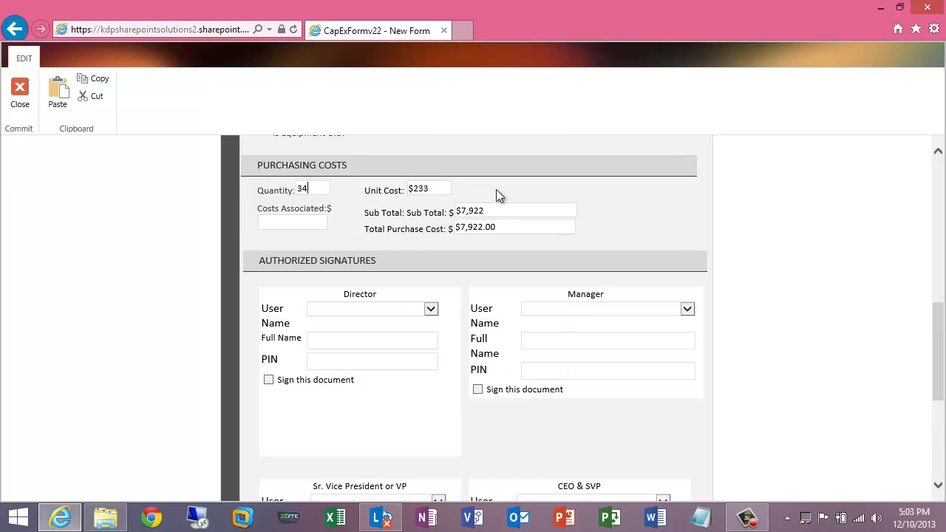
click(425, 187)
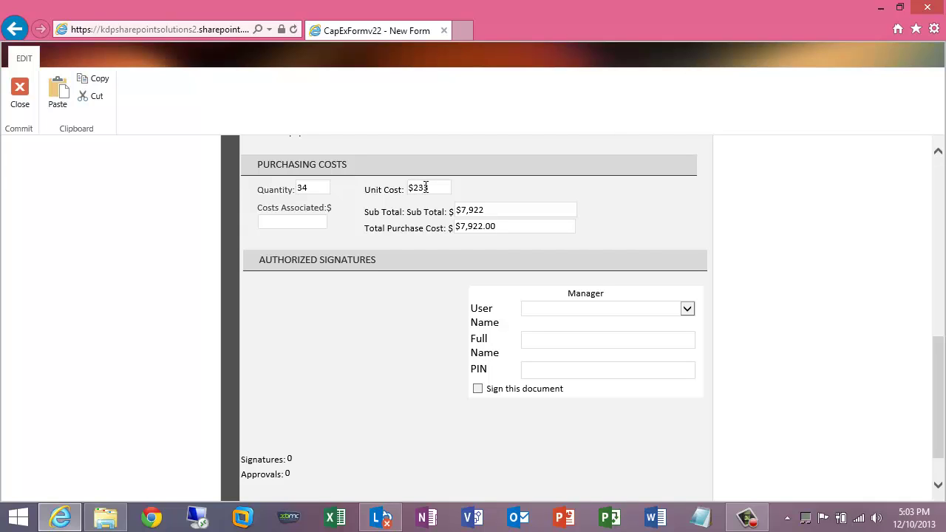
key(BackSpace)
text(6)
click(467, 192)
Step: Adjust the unit cost via $363 to $863, bringing the total to $29,342.00
click(418, 187)
key(BackSpace)
text(3)
click(464, 190)
click(418, 188)
key(BackSpace)
text(6)
key(BackSpace)
text(86)
click(481, 185)
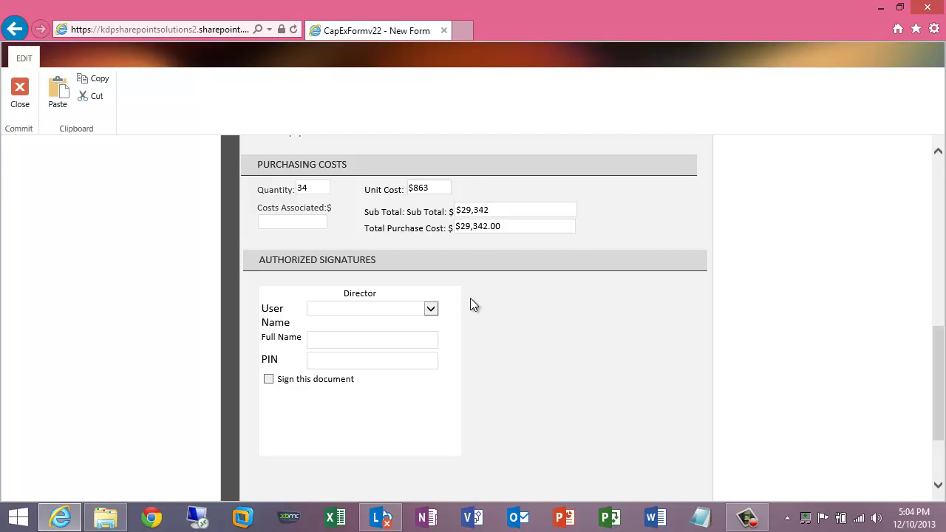
Step: Pick the listed Director approver so the Director's full name auto-fills
click(430, 309)
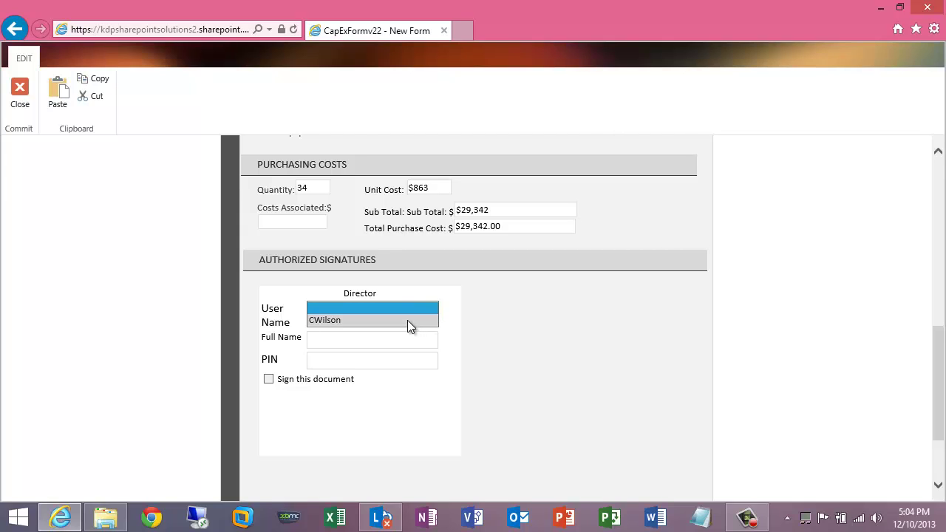
click(407, 320)
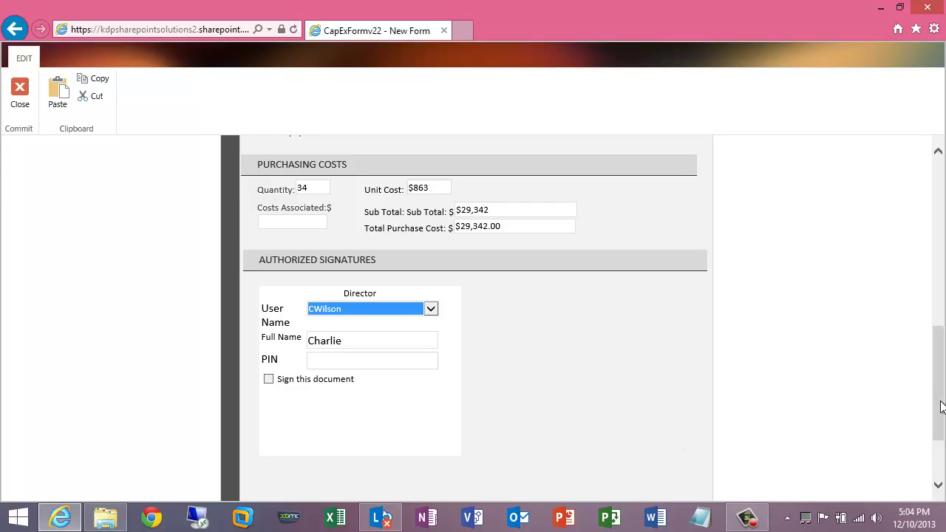
mouse_move(942, 387)
mouse_down()
mouse_move(941, 223)
mouse_move(942, 414)
mouse_move(942, 402)
mouse_up()
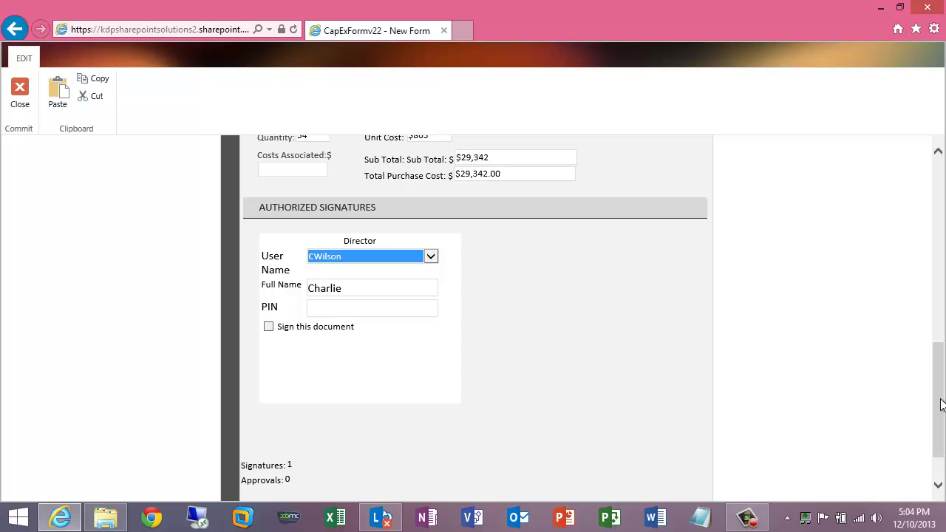
drag(940, 404, 939, 363)
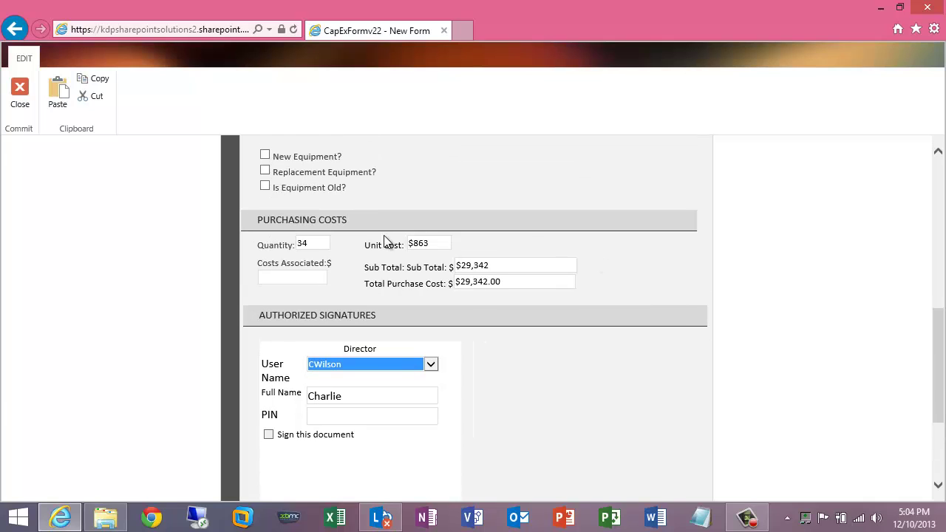
Step: Change unit cost to $963 and quantity to 3,445, totalling $3,317,535.00
click(418, 243)
key(BackSpace)
key(BackSpace)
key(BackSpace)
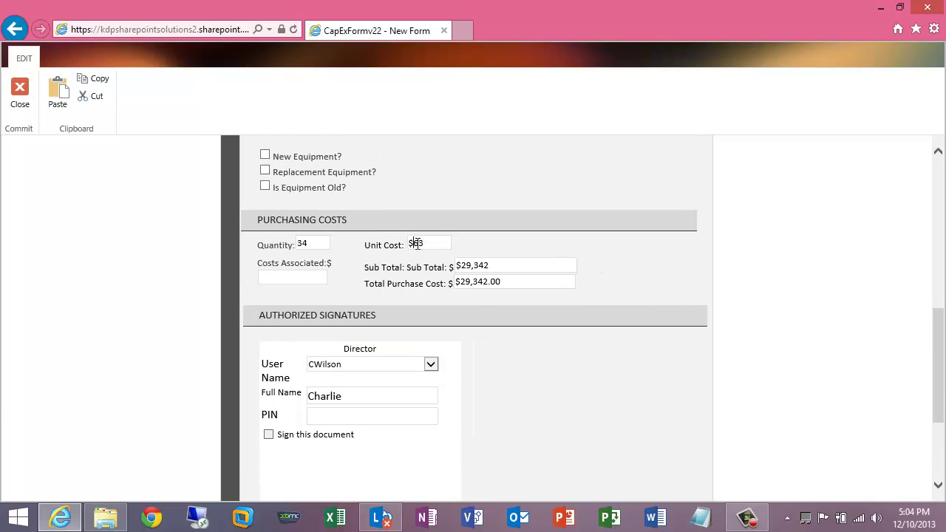
text(963)
click(312, 243)
text(45)
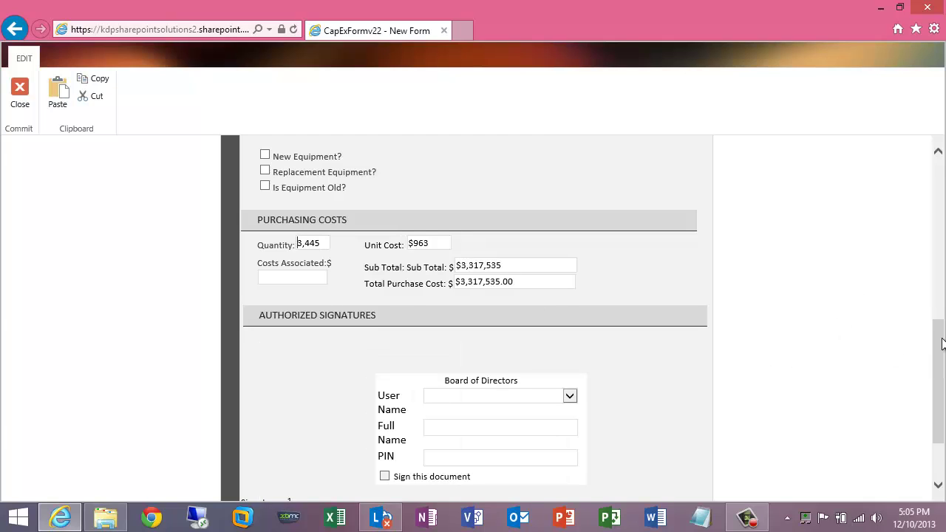
drag(940, 344, 942, 358)
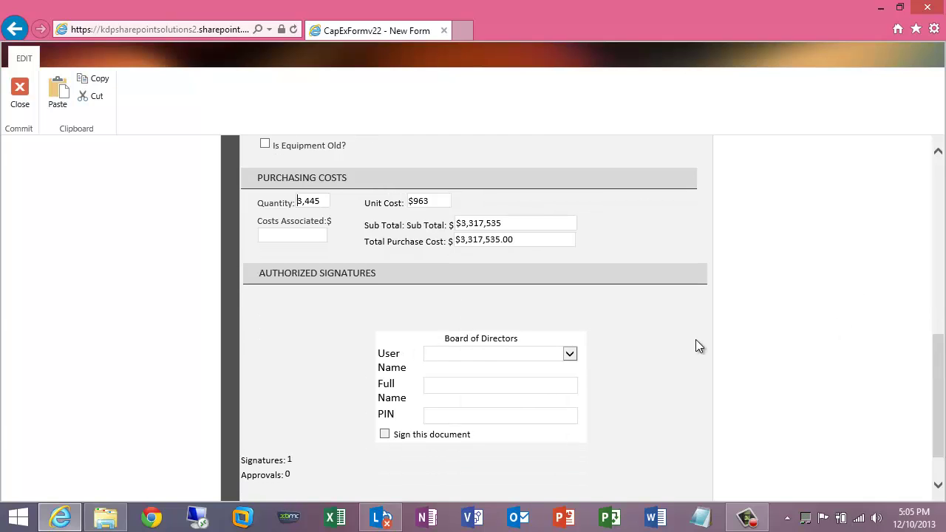
Step: Choose the Board of Directors approver and move to its PIN field
click(567, 353)
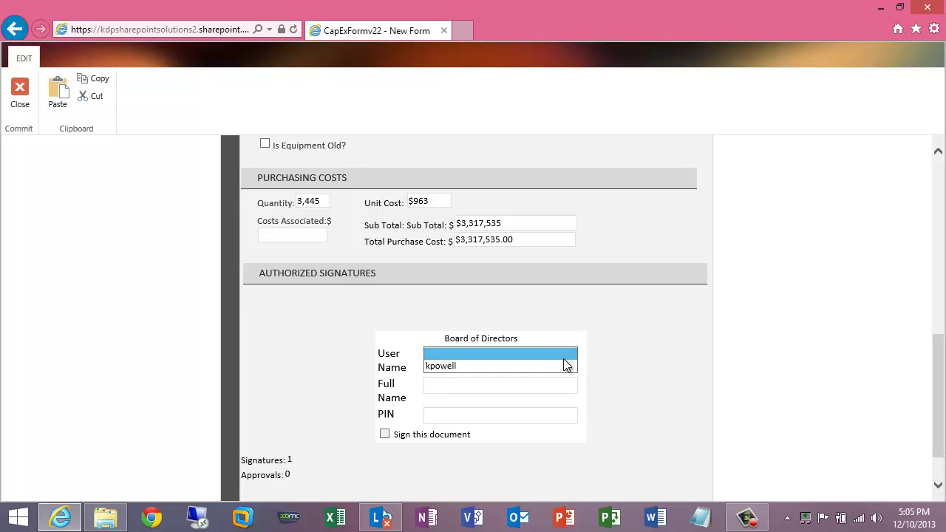
click(560, 364)
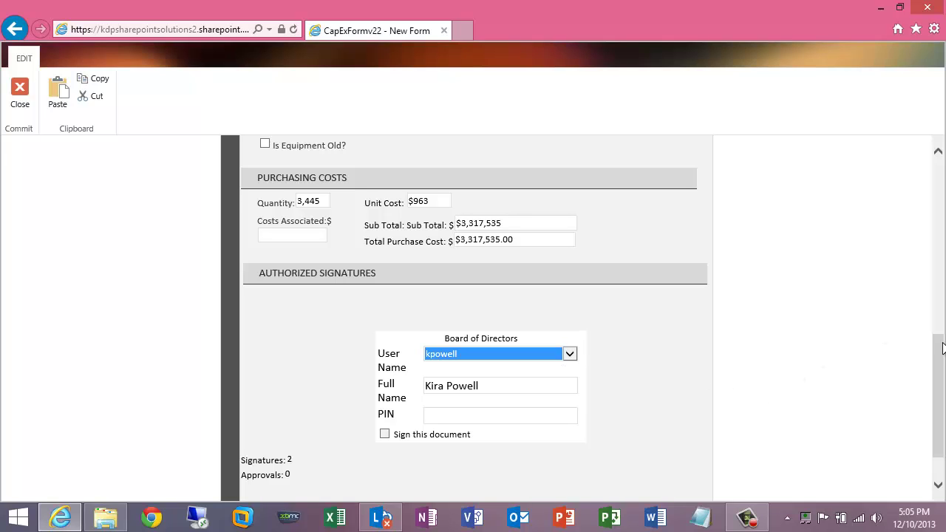
mouse_move(937, 359)
mouse_down()
mouse_move(939, 200)
mouse_move(941, 375)
mouse_up()
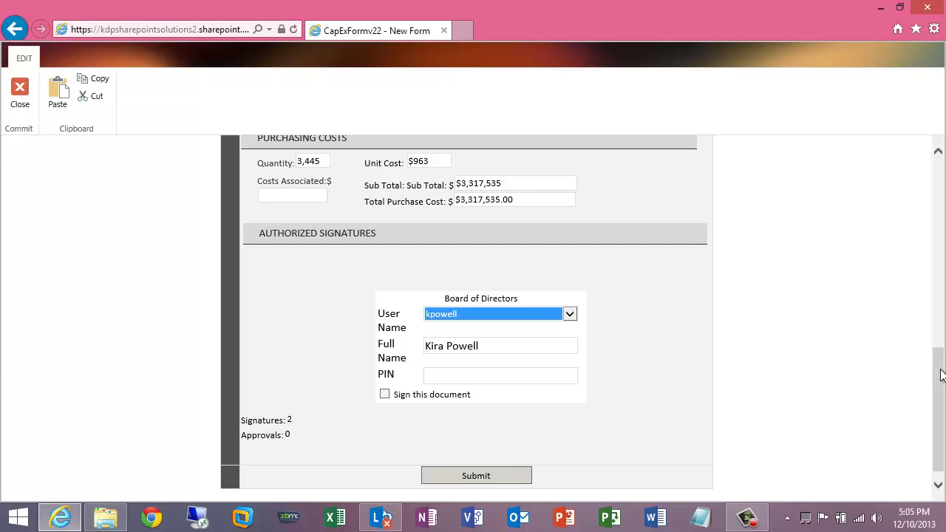
click(512, 376)
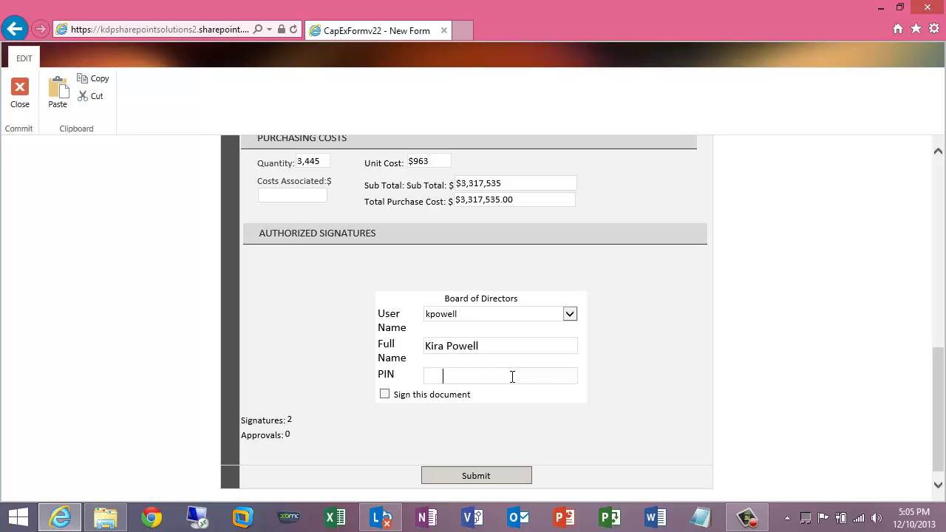
click(384, 394)
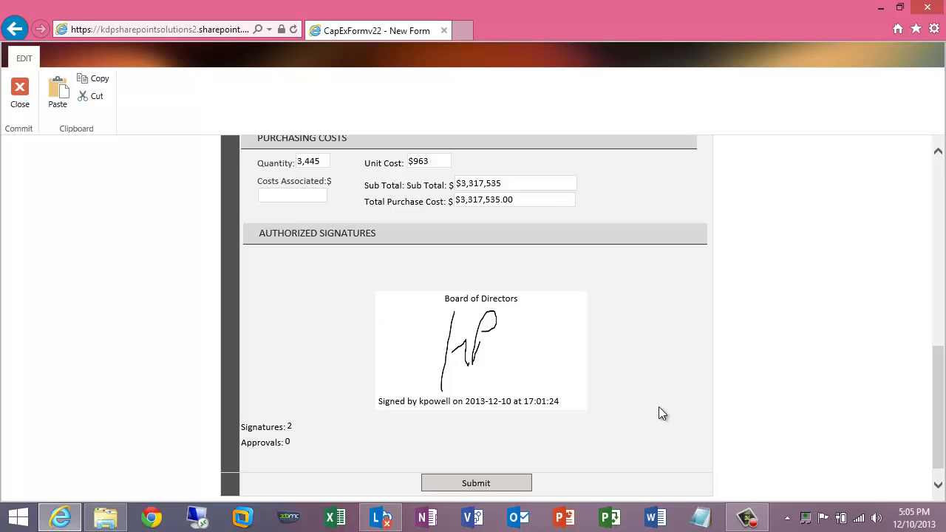
mouse_move(940, 386)
mouse_down()
mouse_move(942, 368)
mouse_move(944, 389)
mouse_up()
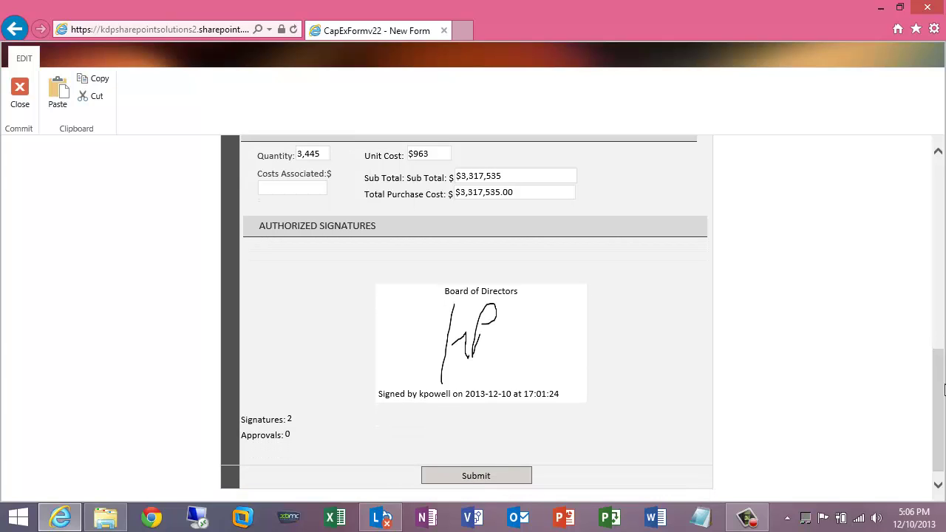